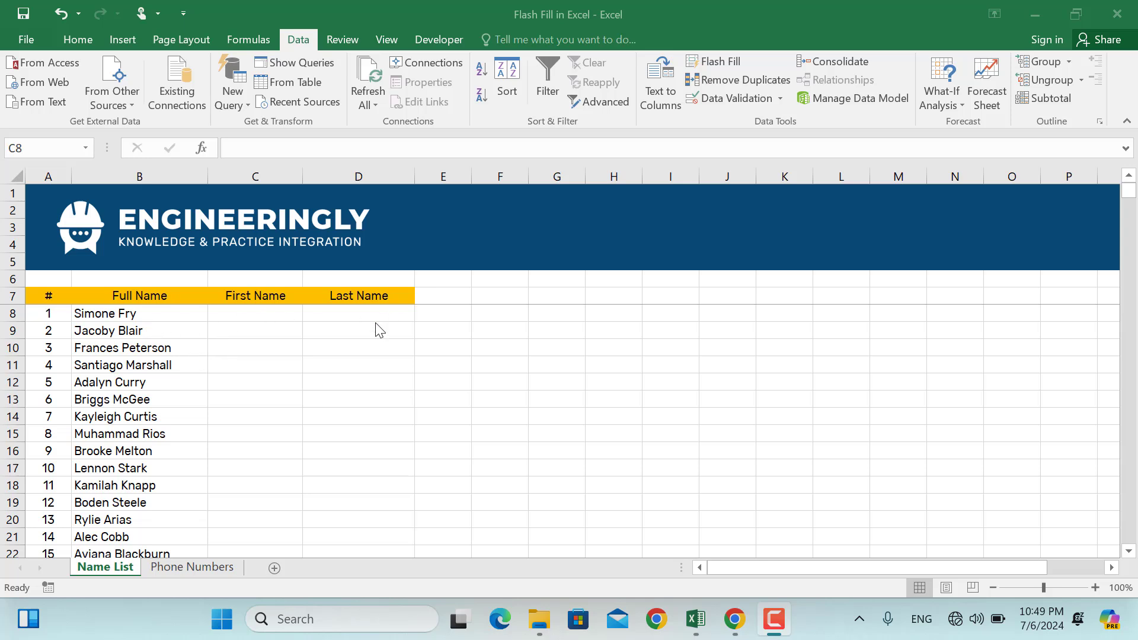
Check the full name list by jumping to its last entry and back to the top.
{"action": "left_click", "coordinate": [155, 372]}
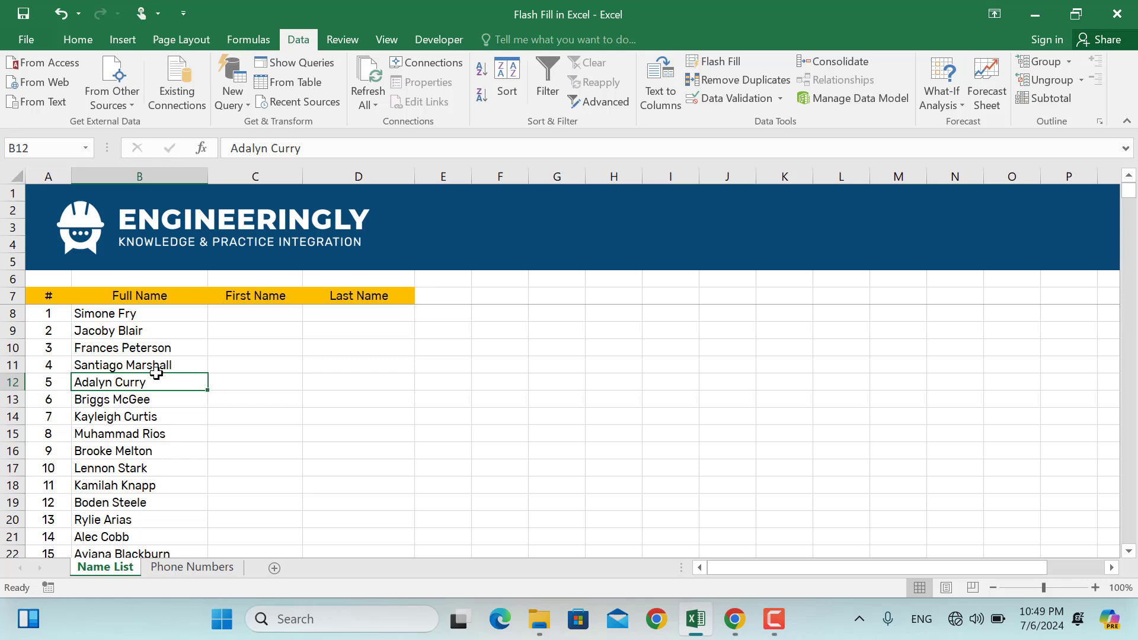
{"action": "key", "text": "ctrl+Down"}
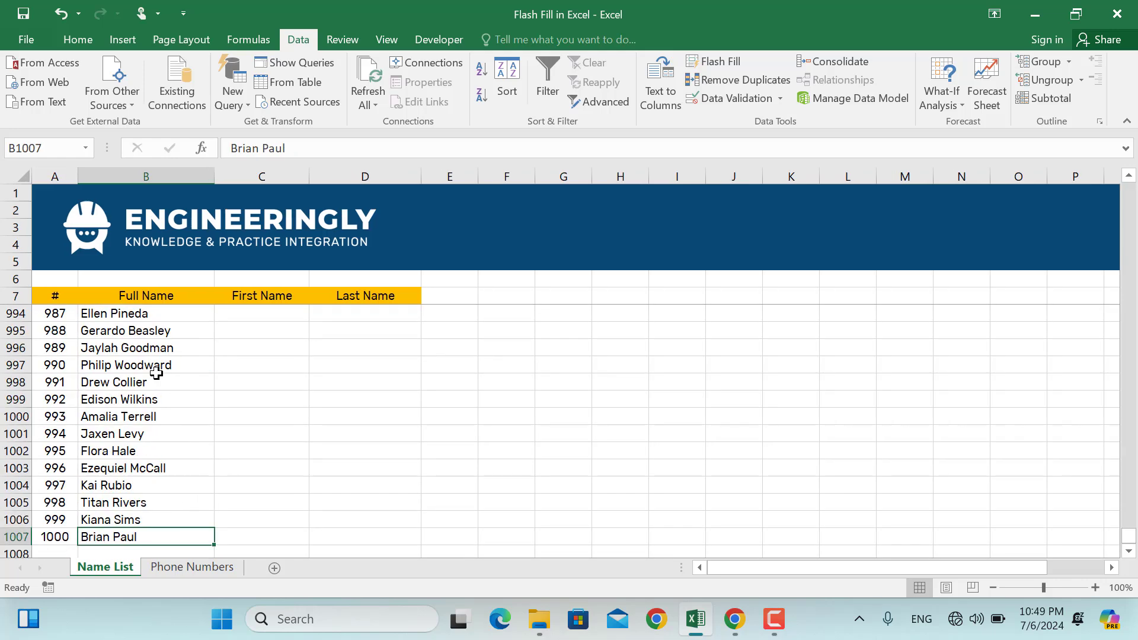
{"action": "key", "text": "ctrl+Up"}
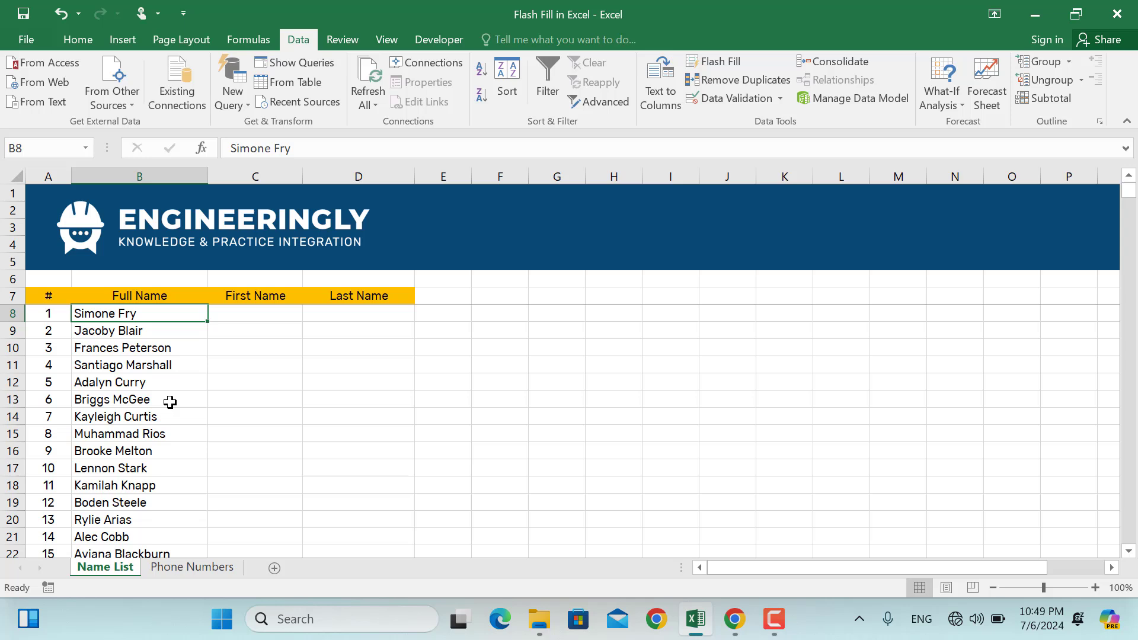
{"action": "left_click", "coordinate": [243, 313]}
{"action": "key", "text": "Return"}
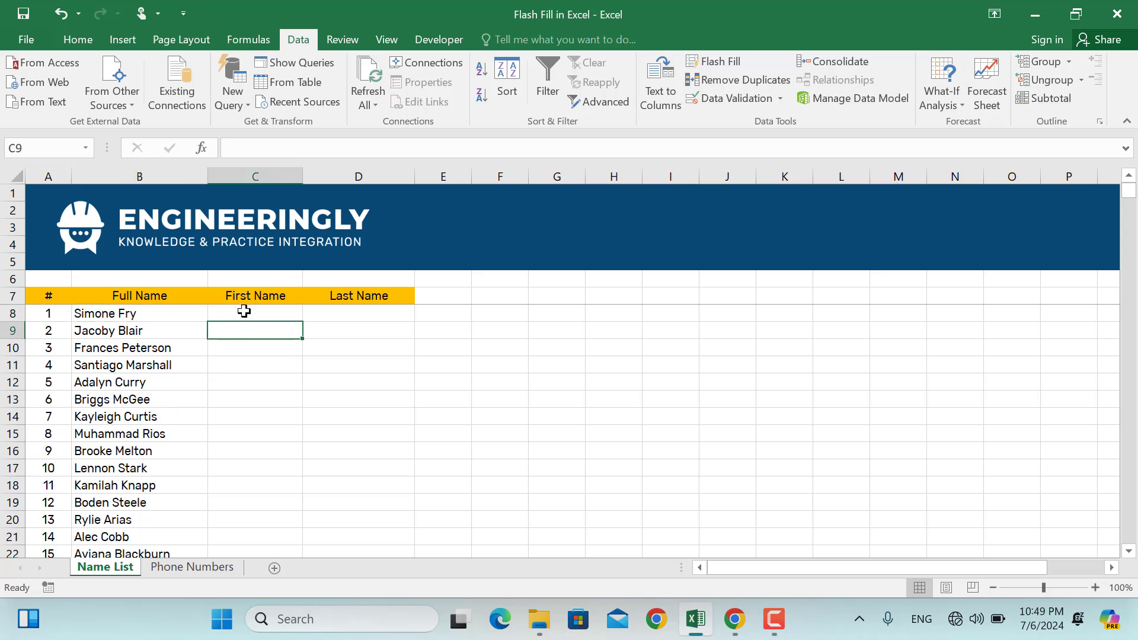
{"action": "left_click", "coordinate": [244, 312]}
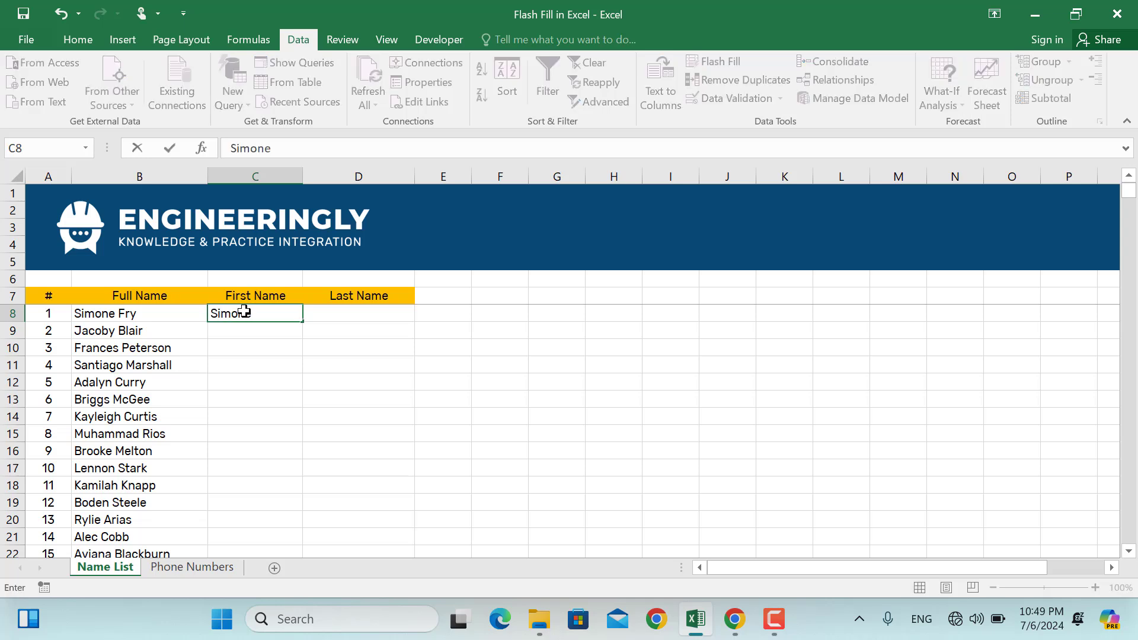
{"action": "key", "text": "Tab"}
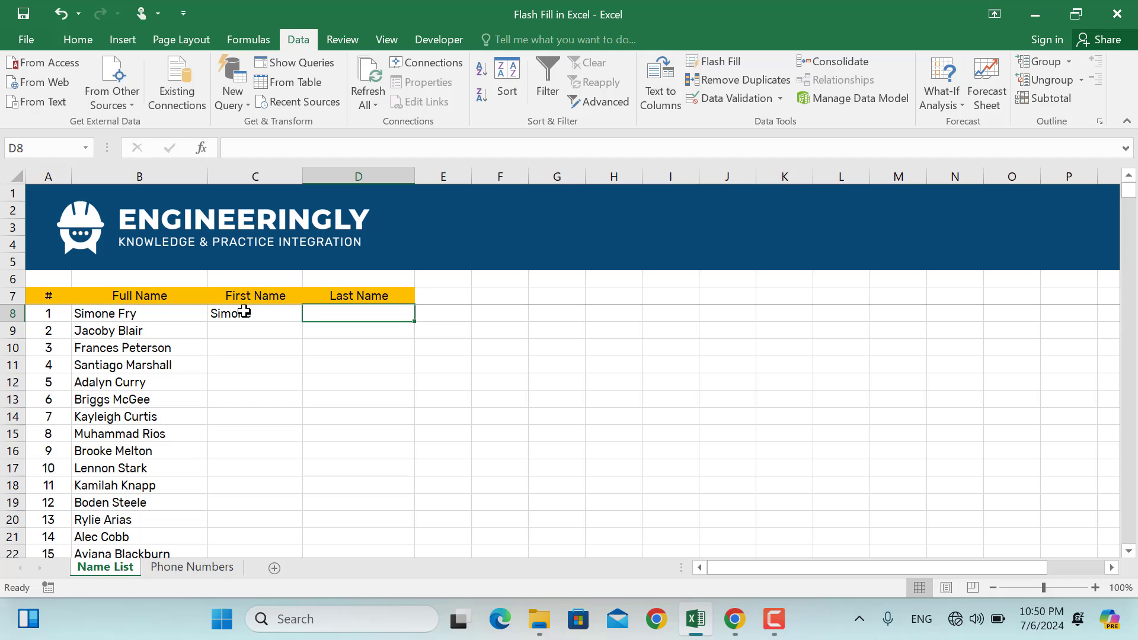
{"action": "key", "text": "Return"}
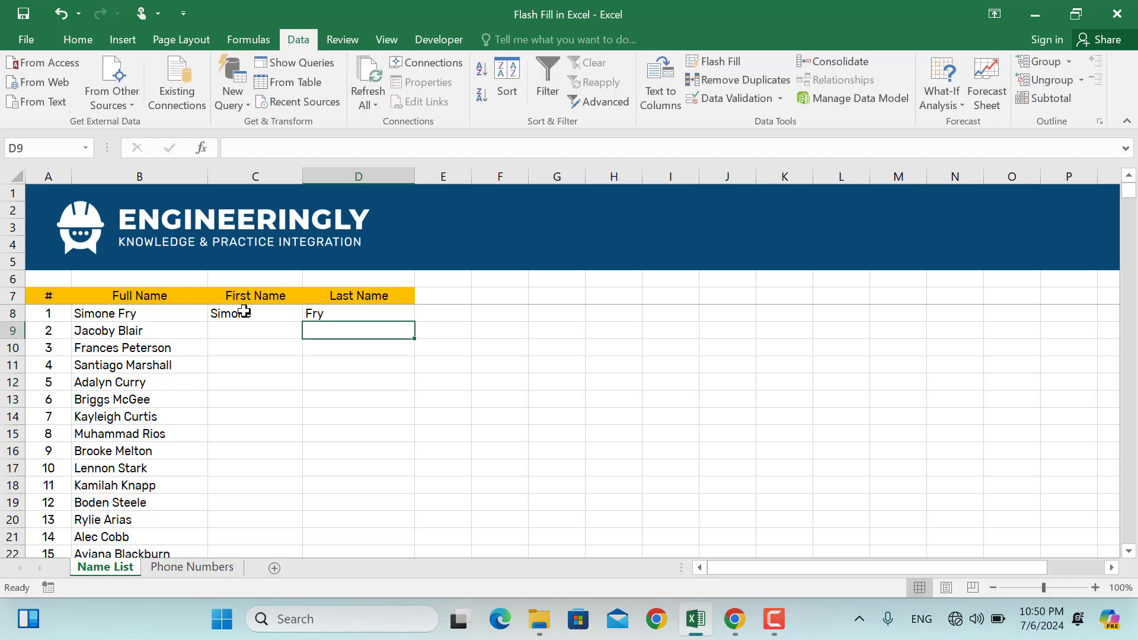
{"action": "left_click", "coordinate": [265, 350]}
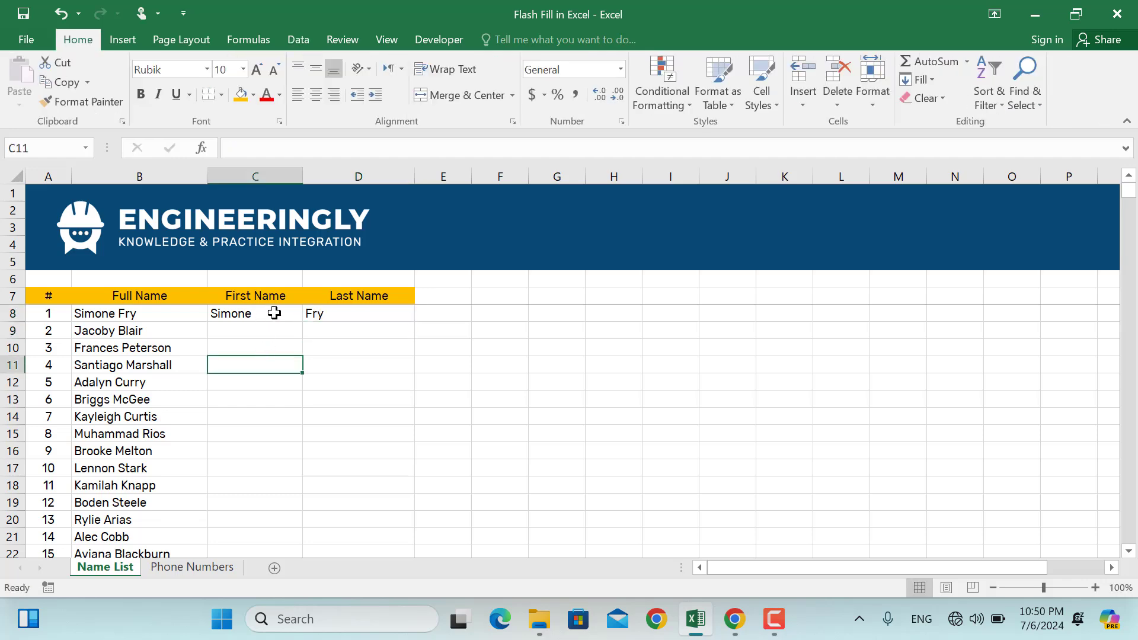
{"action": "left_click", "coordinate": [273, 313]}
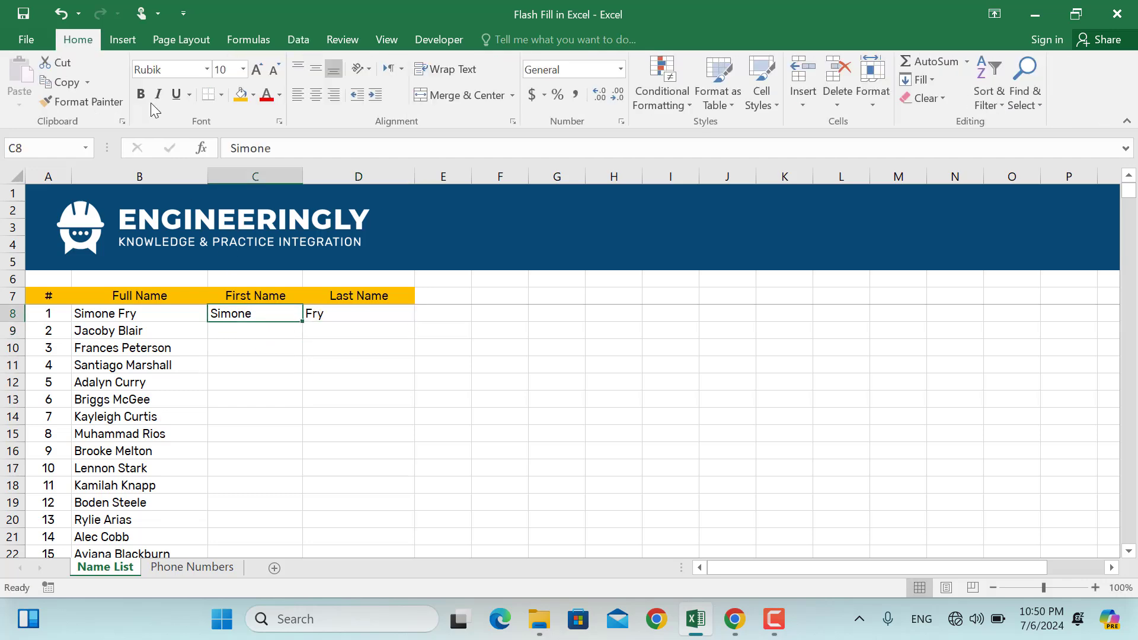
{"action": "left_click", "coordinate": [299, 41]}
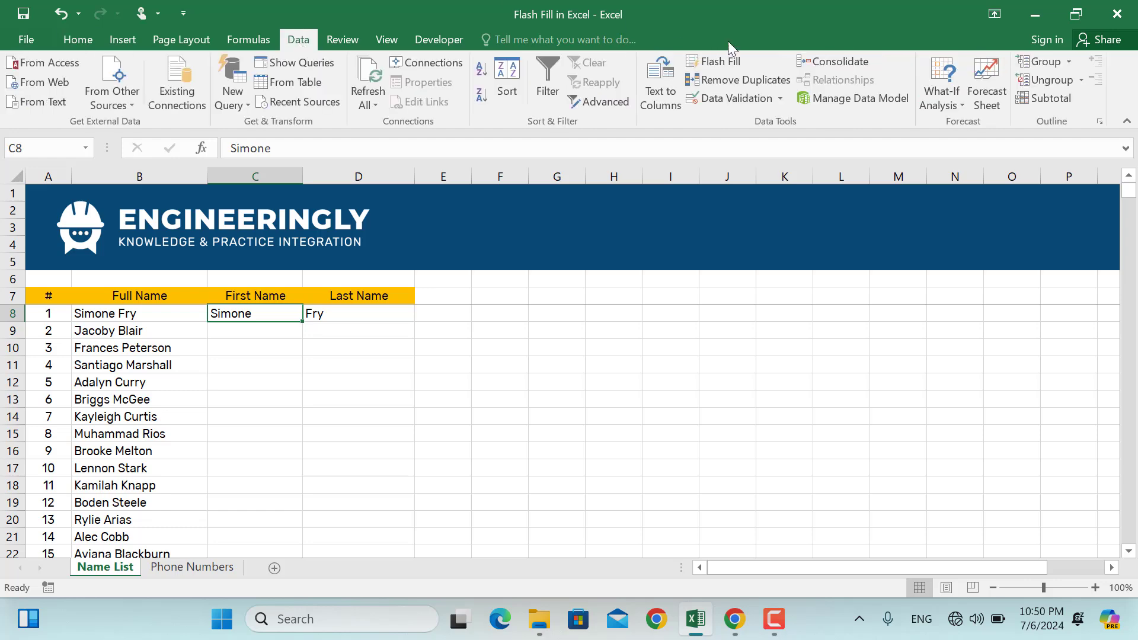
Flash Fill the First Name column, then fill Last Name from the D8 example with Ctrl+E.
{"action": "left_click", "coordinate": [720, 61]}
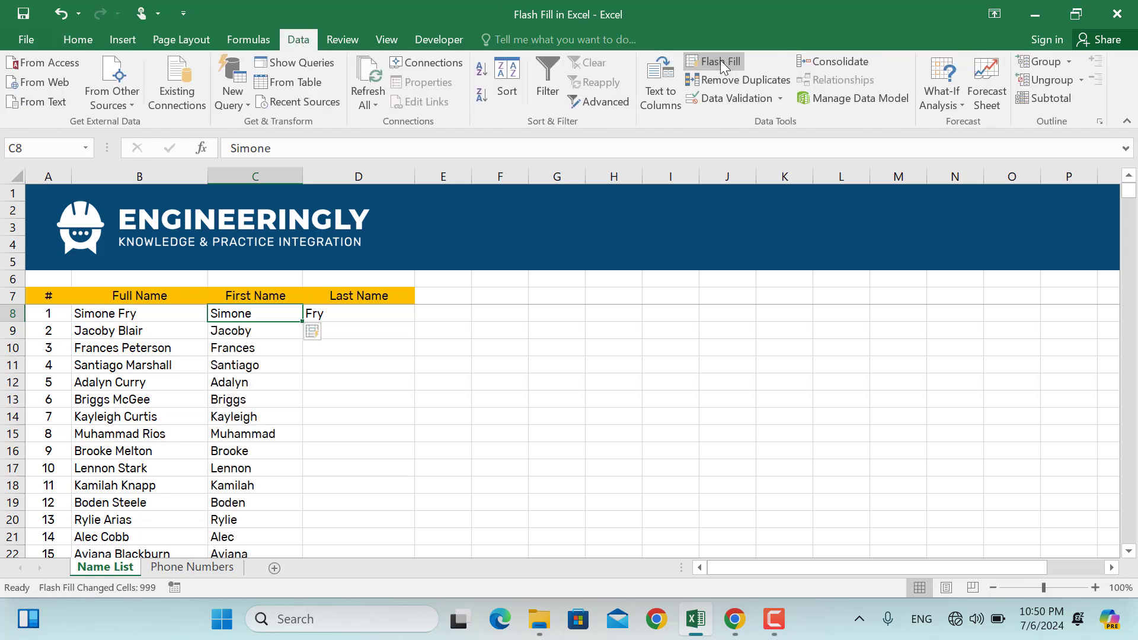
{"action": "left_click", "coordinate": [277, 399]}
{"action": "scroll", "coordinate": [277, 399], "scroll_direction": "down", "scroll_amount": 10}
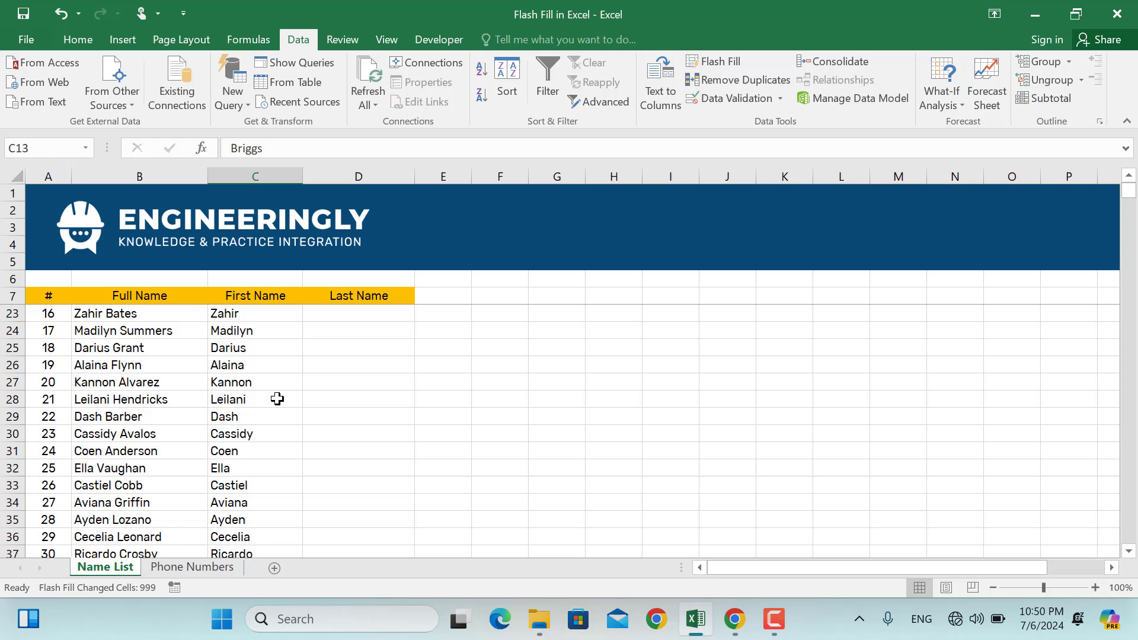
{"action": "scroll", "coordinate": [277, 399], "scroll_direction": "up", "scroll_amount": 10}
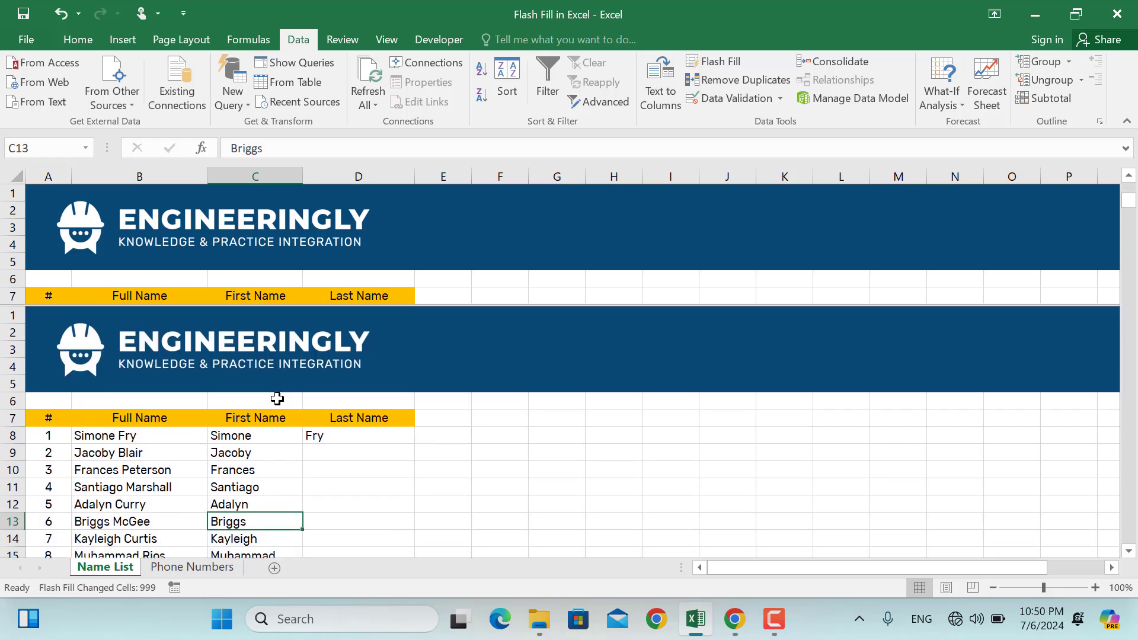
{"action": "left_click", "coordinate": [337, 313]}
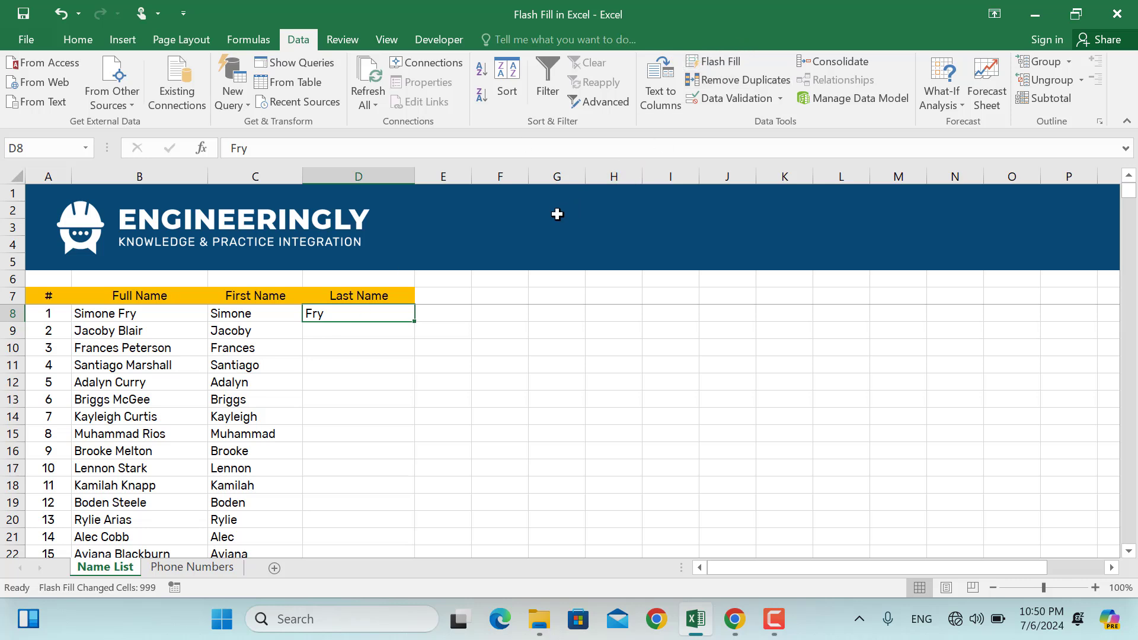
{"action": "key", "text": "ctrl+e"}
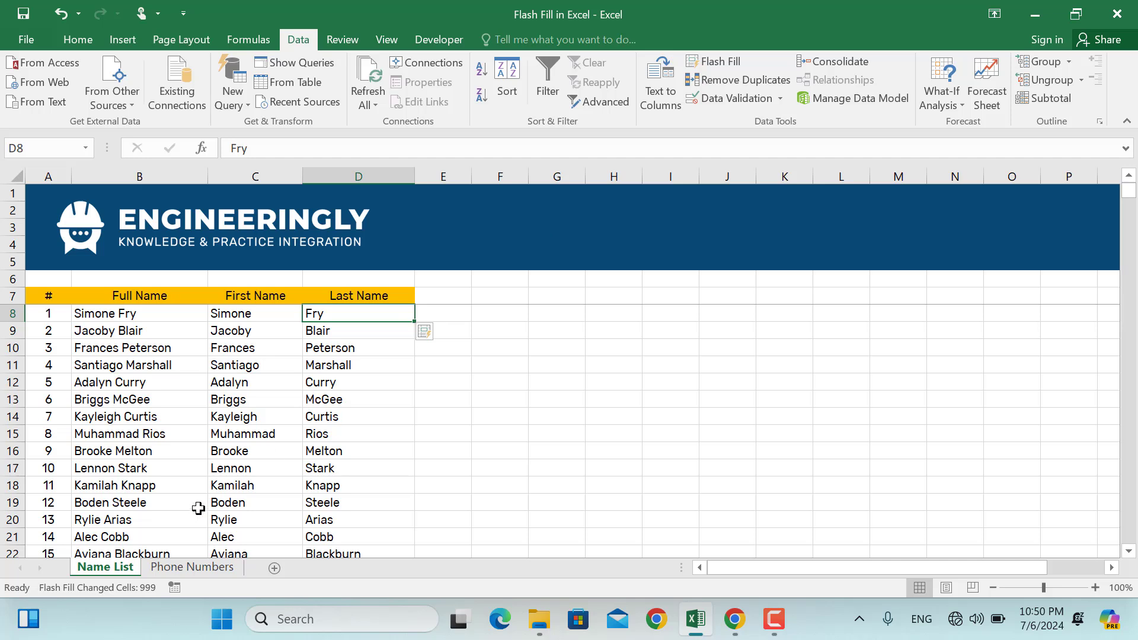
{"action": "left_click", "coordinate": [201, 567]}
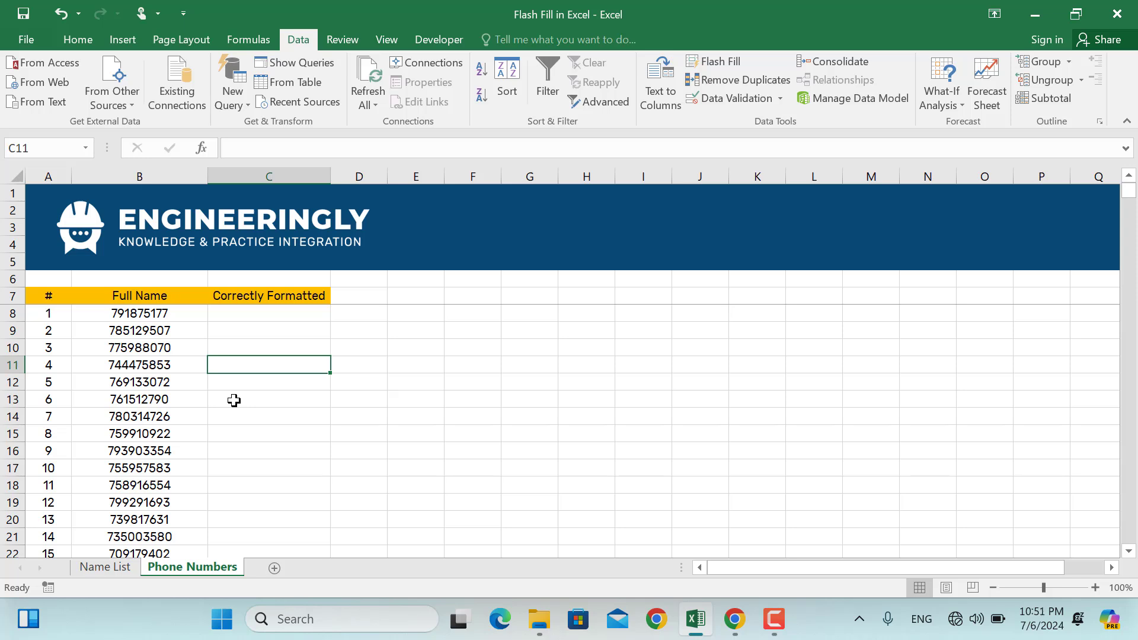
{"action": "left_click", "coordinate": [250, 318]}
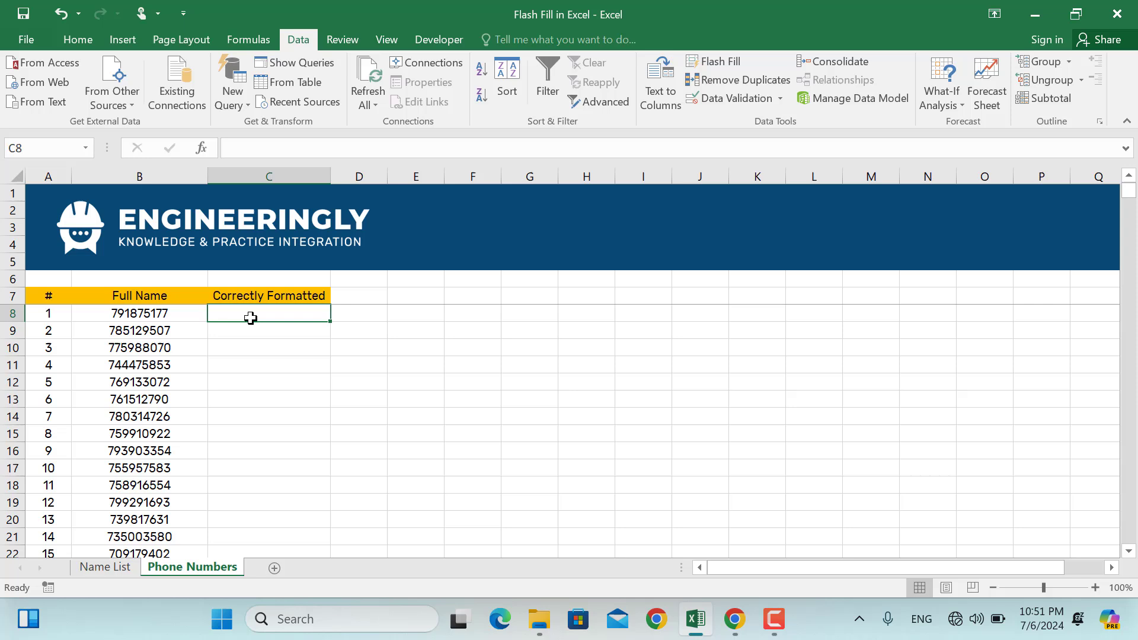
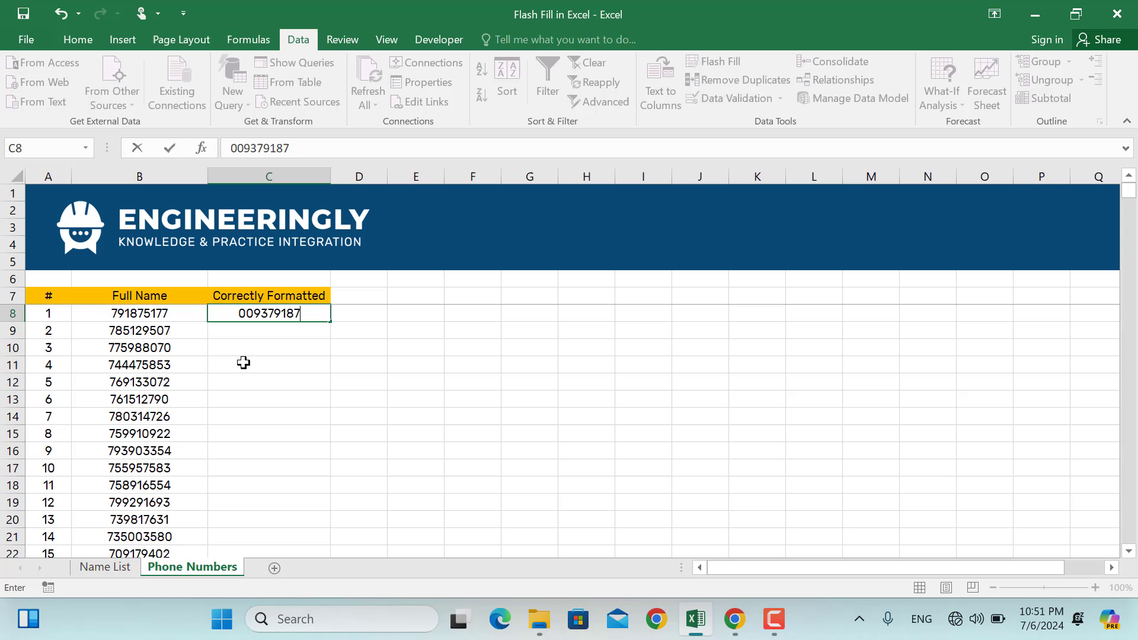
{"action": "key", "text": "Return"}
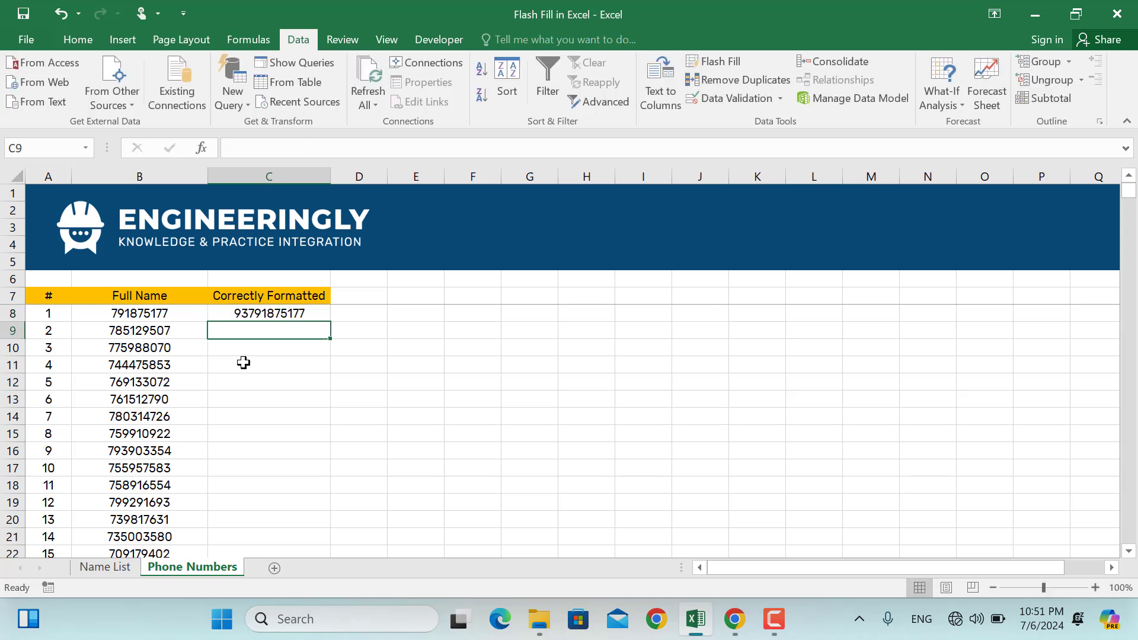
{"action": "left_click", "coordinate": [260, 316]}
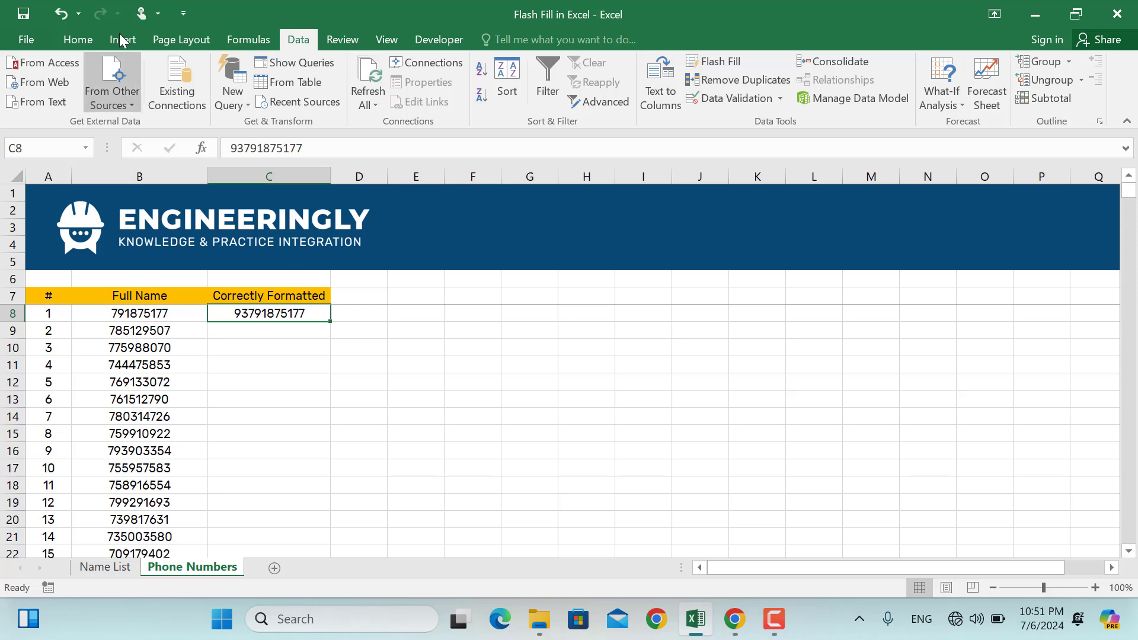
{"action": "left_click", "coordinate": [82, 36]}
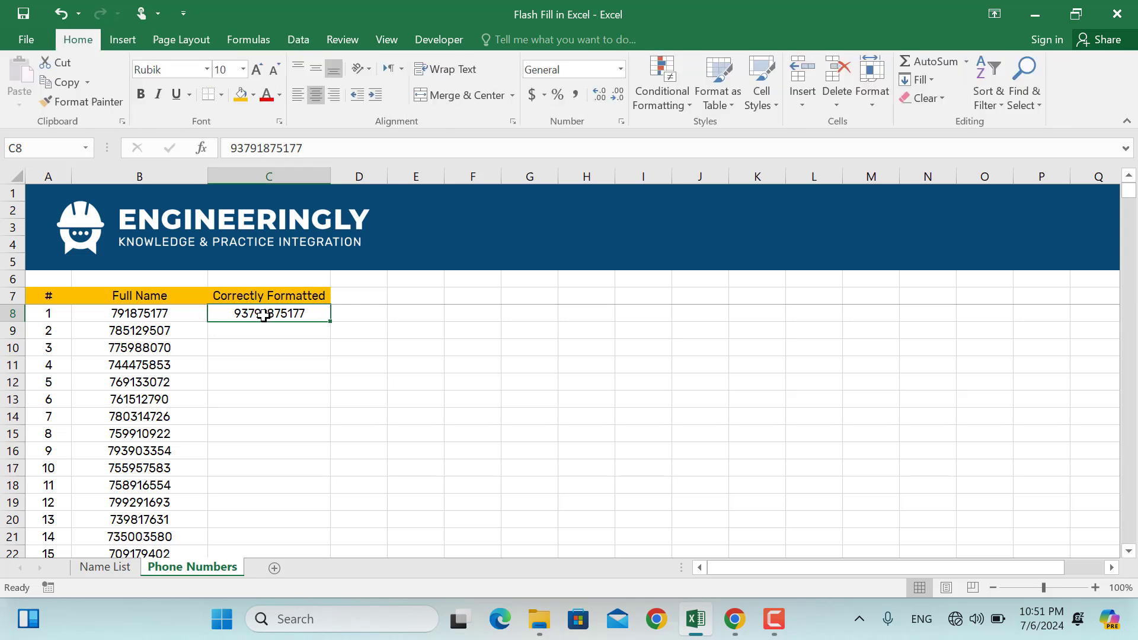
{"action": "left_click", "coordinate": [620, 70]}
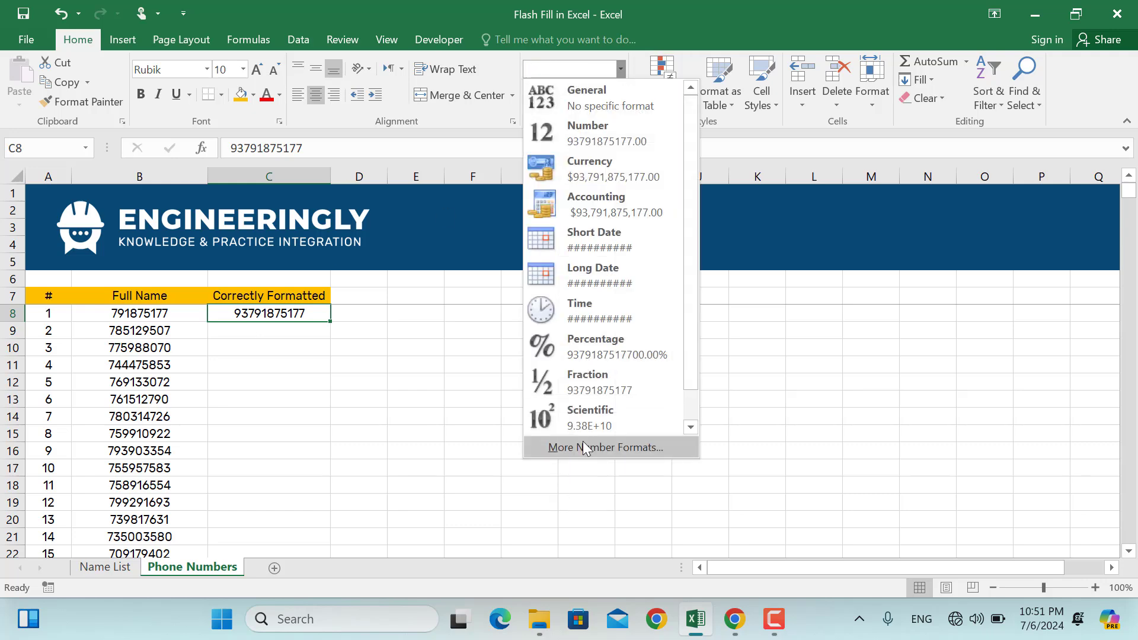
{"action": "left_click", "coordinate": [581, 448]}
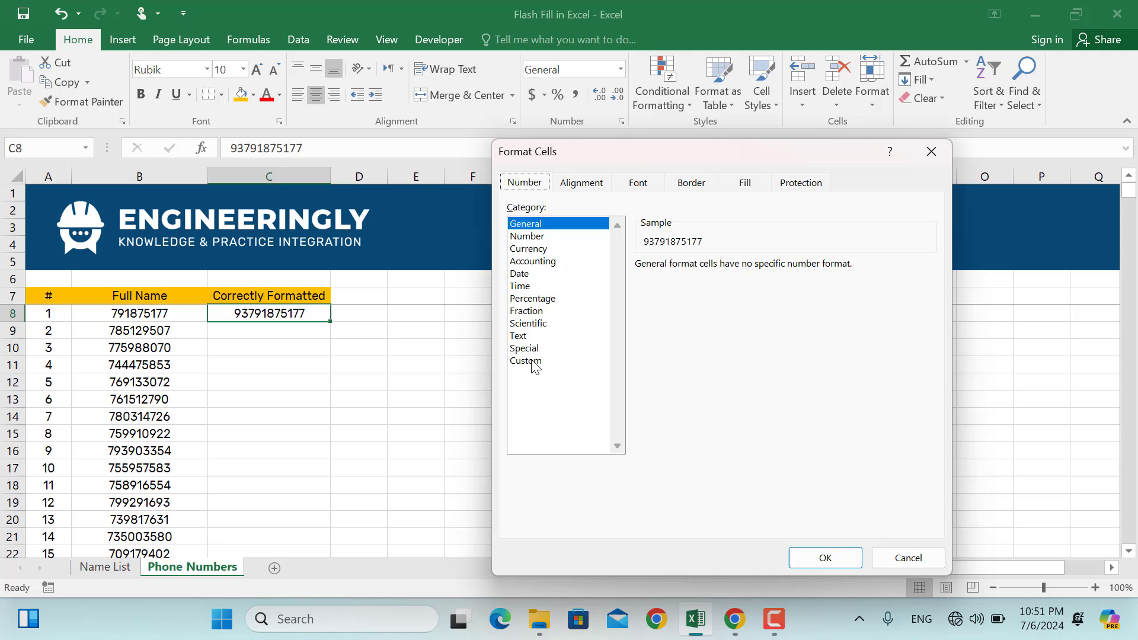
{"action": "left_click", "coordinate": [528, 361]}
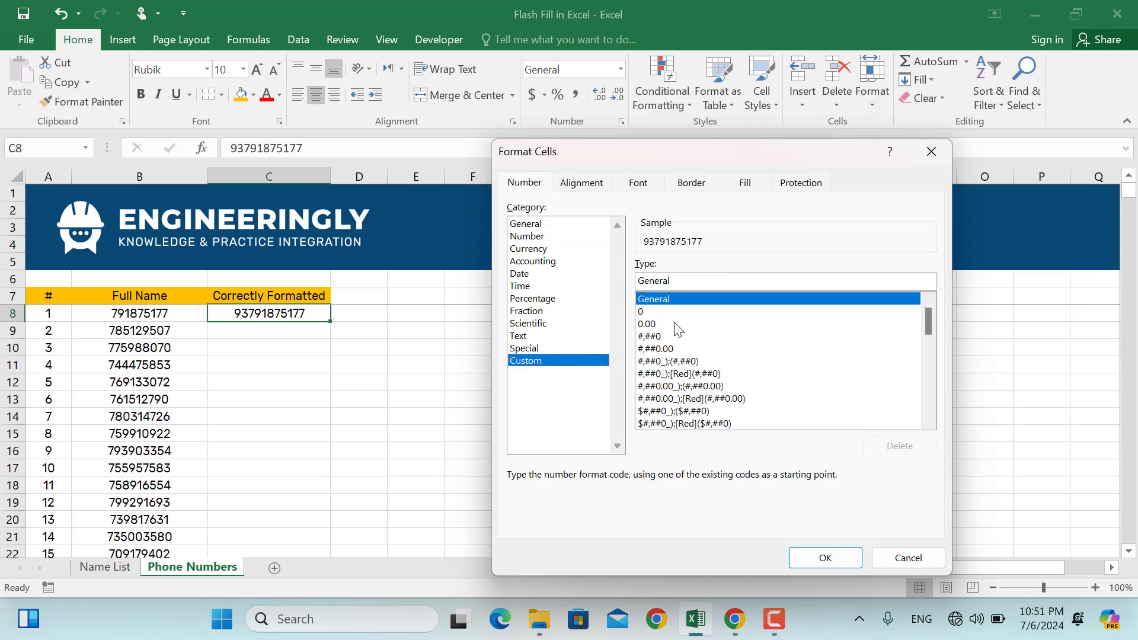
{"action": "left_click", "coordinate": [666, 283]}
{"action": "double_click", "coordinate": [654, 279]}
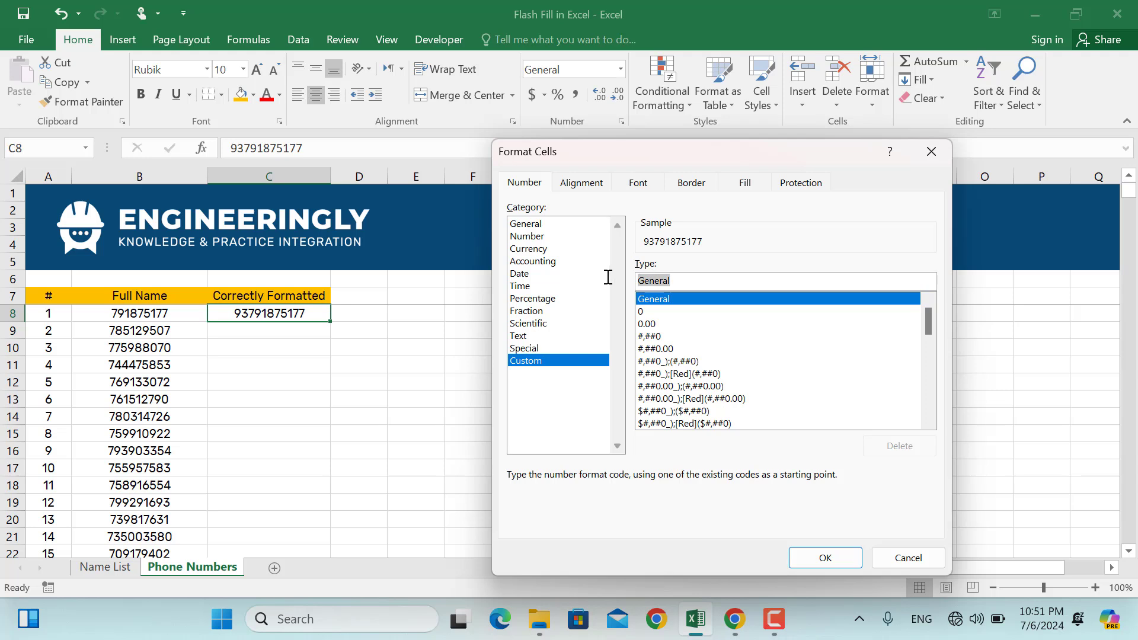
{"action": "type", "text": "00"}
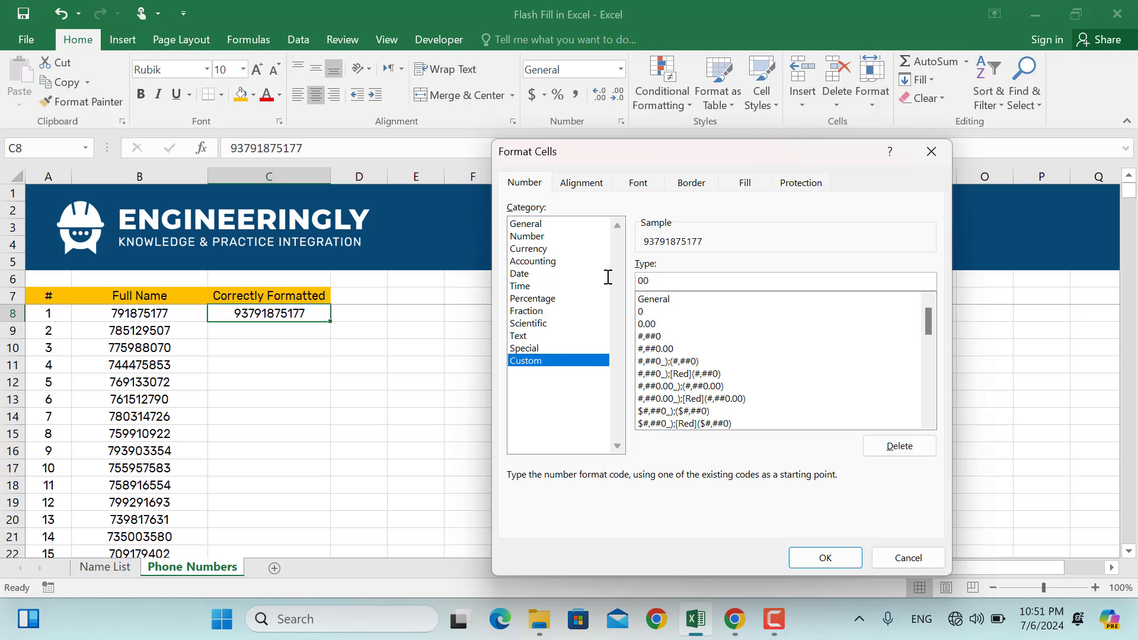
{"action": "type", "text": "###########"}
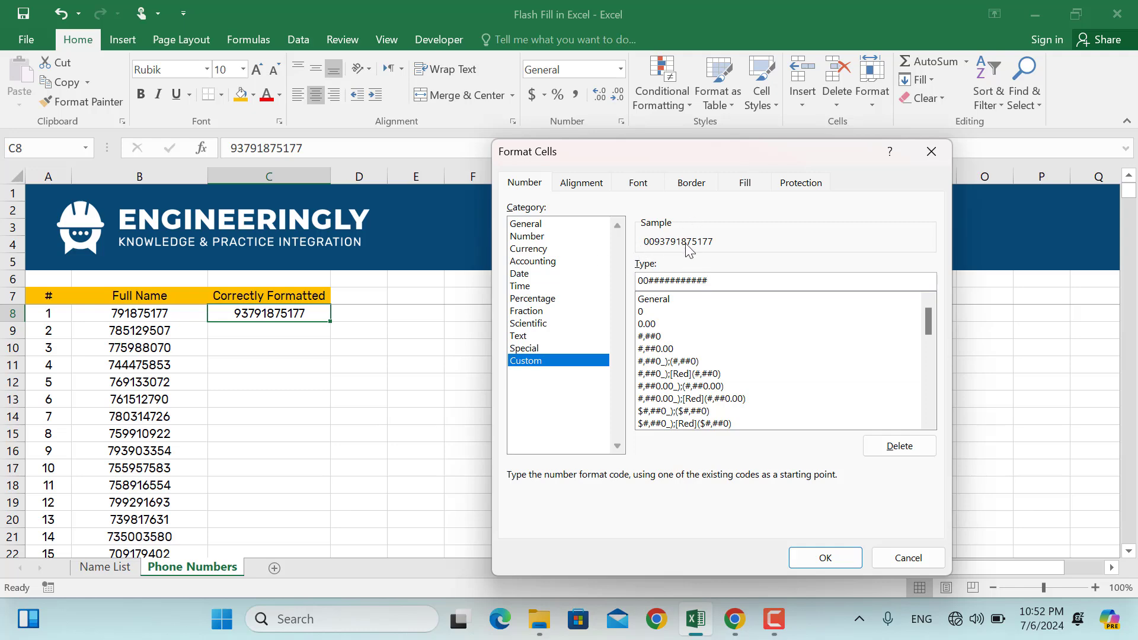
{"action": "left_click", "coordinate": [818, 558]}
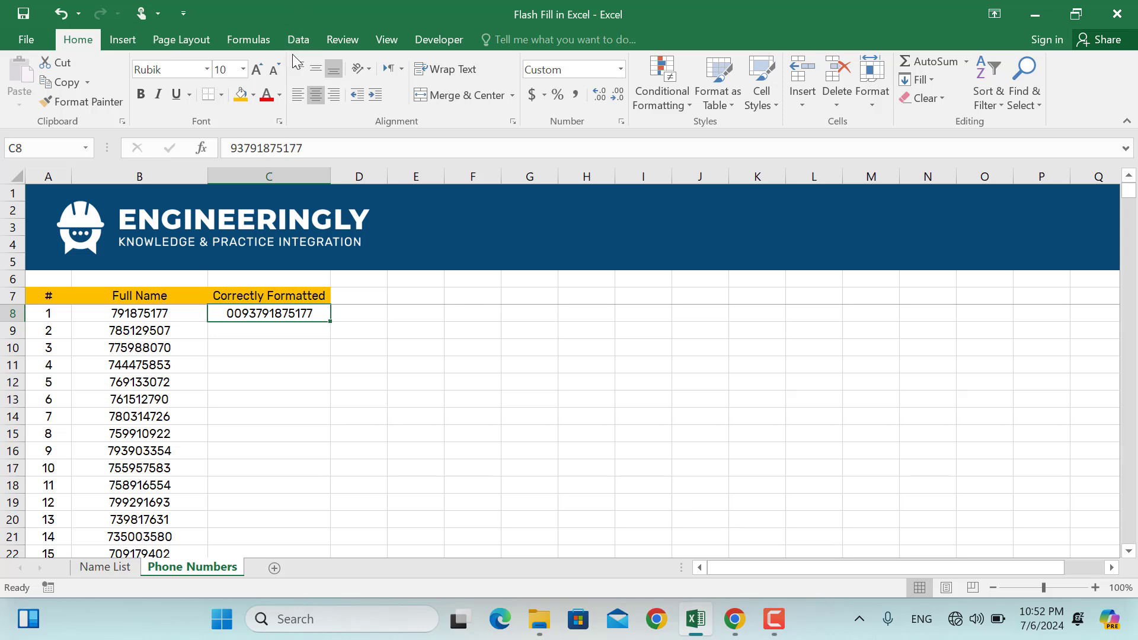
Flash Fill the Correctly Formatted column with 0093-prefixed numbers for all 999 rows and scroll to verify.
{"action": "left_click", "coordinate": [298, 39]}
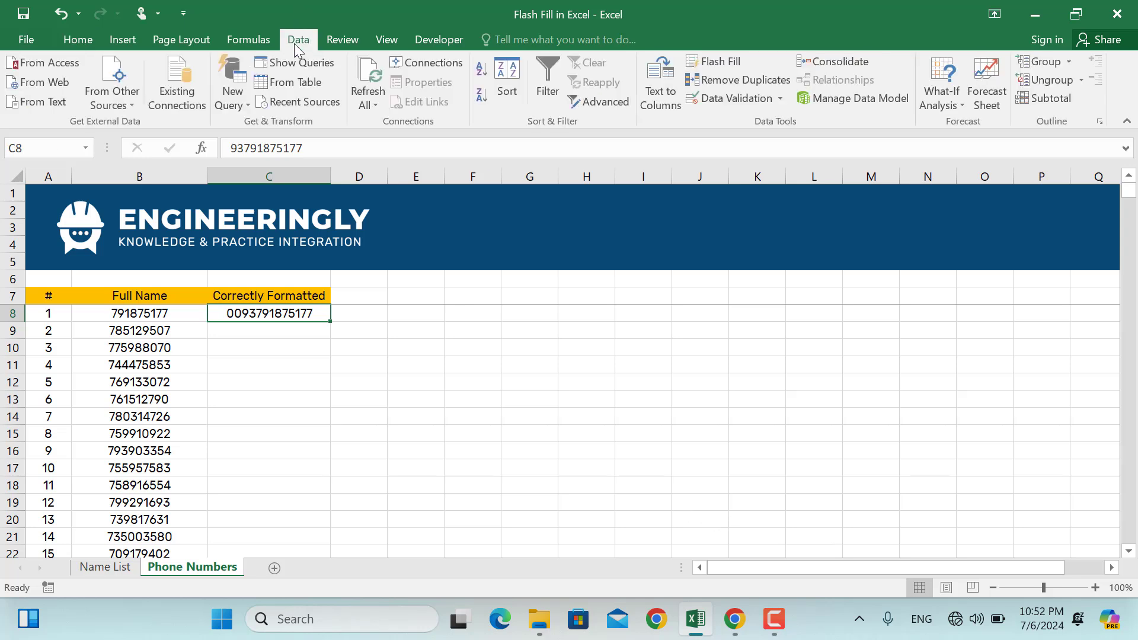
{"action": "left_click", "coordinate": [711, 61]}
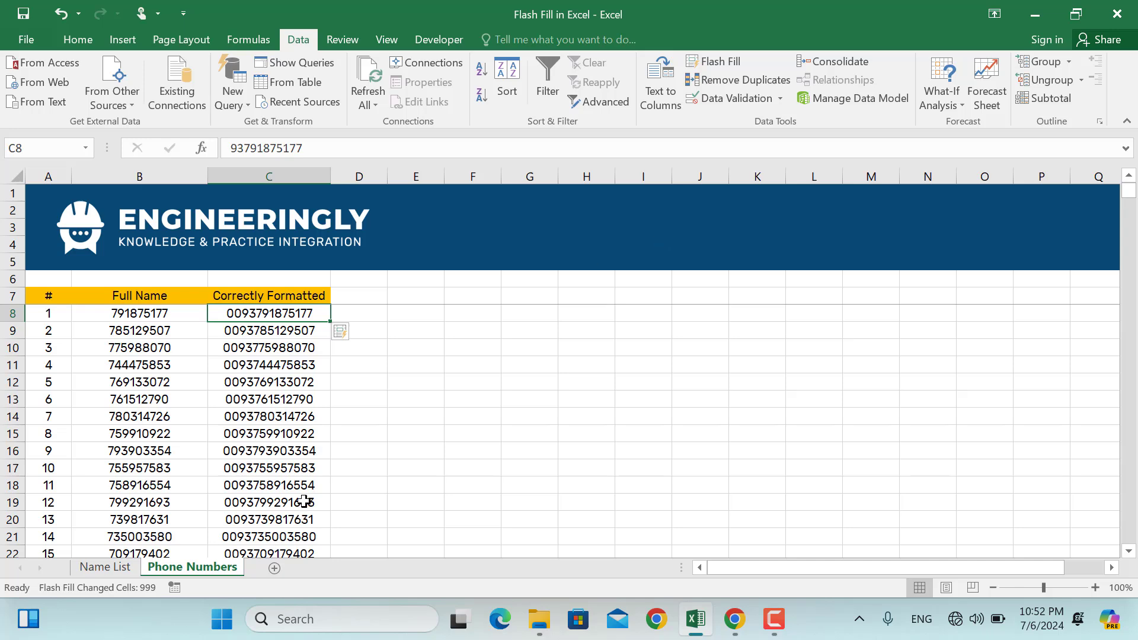
{"action": "scroll", "coordinate": [304, 500], "scroll_direction": "down", "scroll_amount": 4}
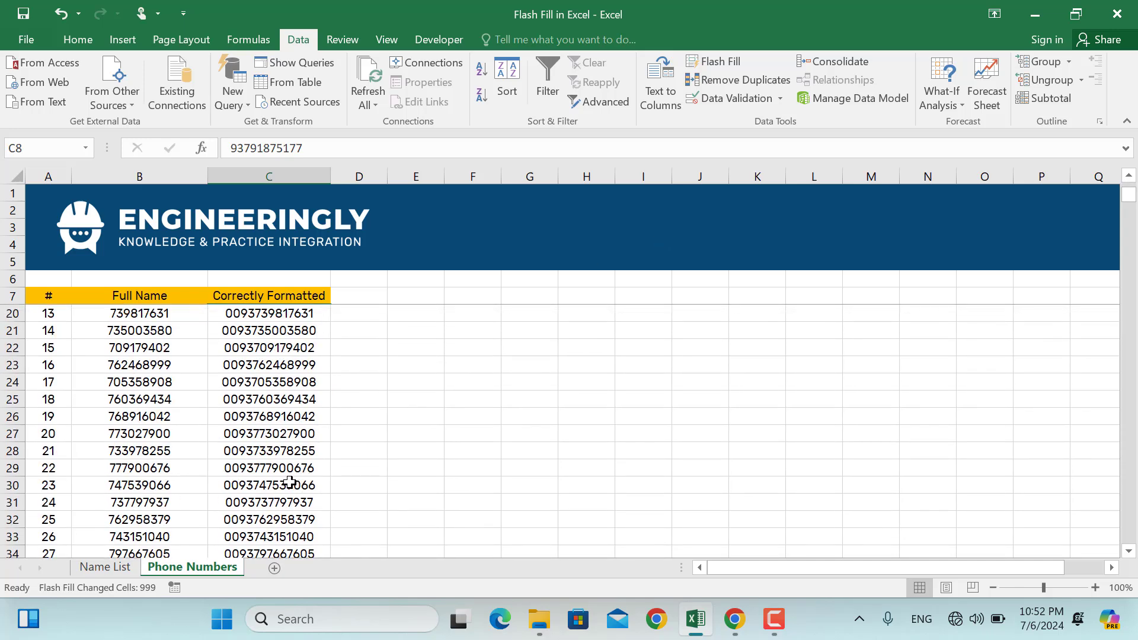